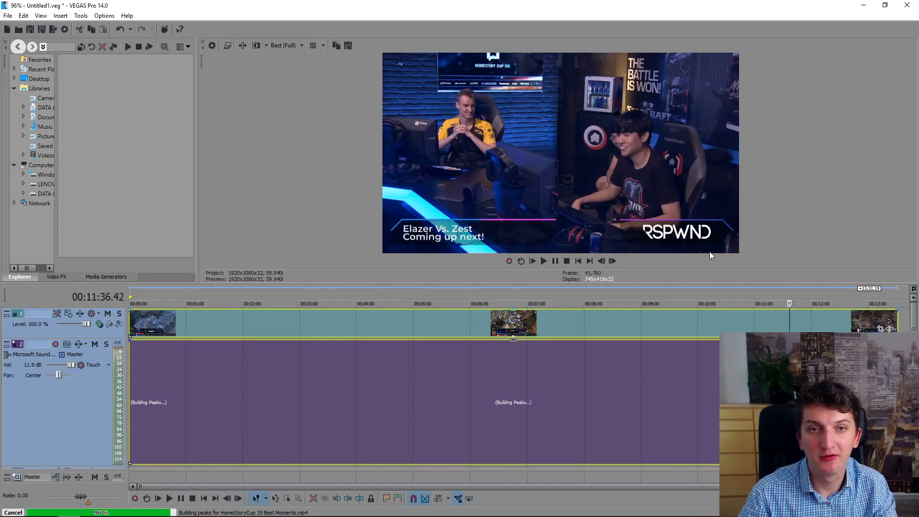
# Step: Preview the footage at points from 03:10 to 08:23, then park the playhead at 04:00
pyautogui.click(263, 331)
pyautogui.click(390, 324)
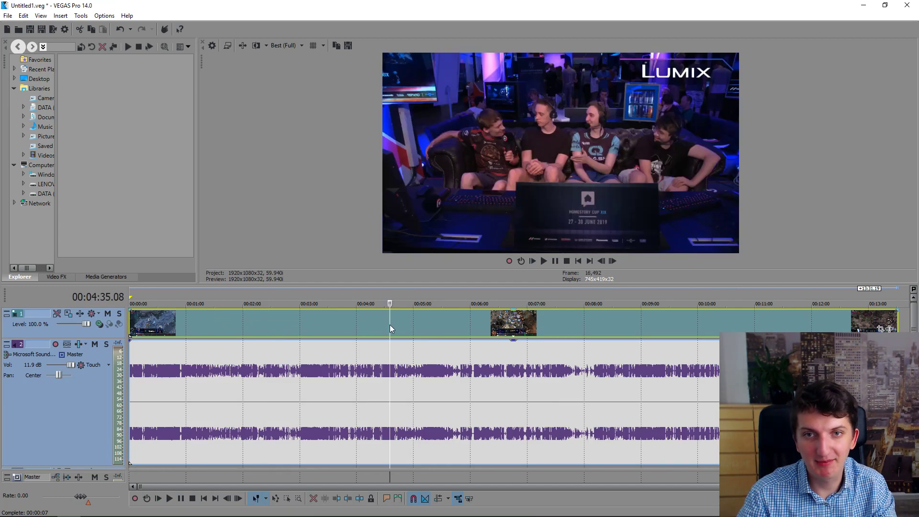
pyautogui.click(431, 319)
pyautogui.click(543, 319)
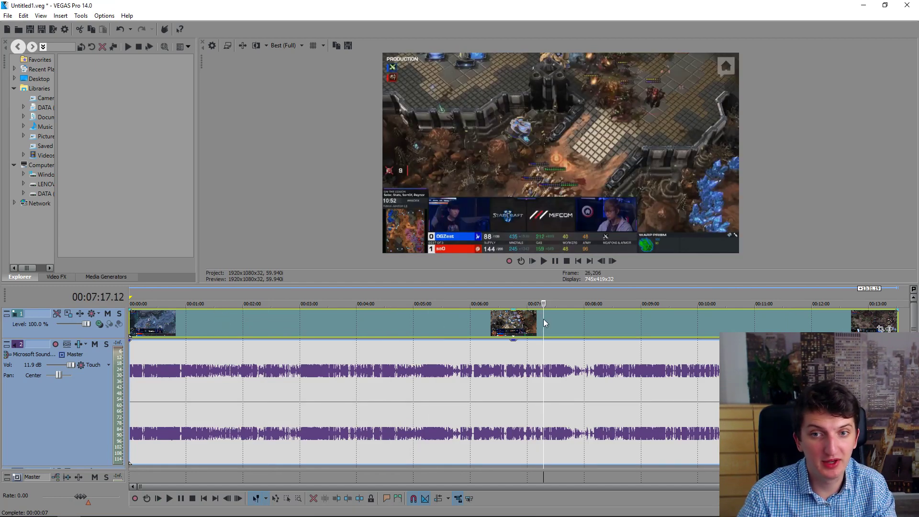
pyautogui.click(606, 317)
pyautogui.click(386, 326)
pyautogui.click(309, 323)
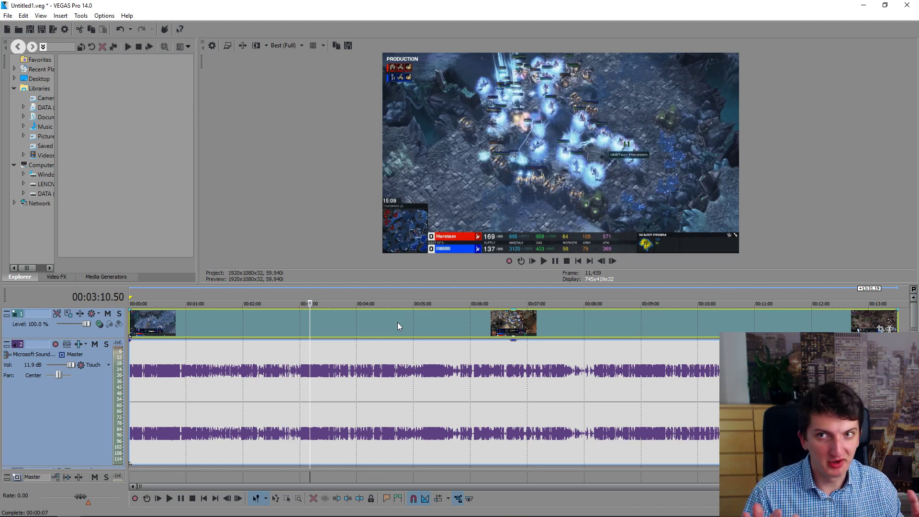
pyautogui.click(353, 322)
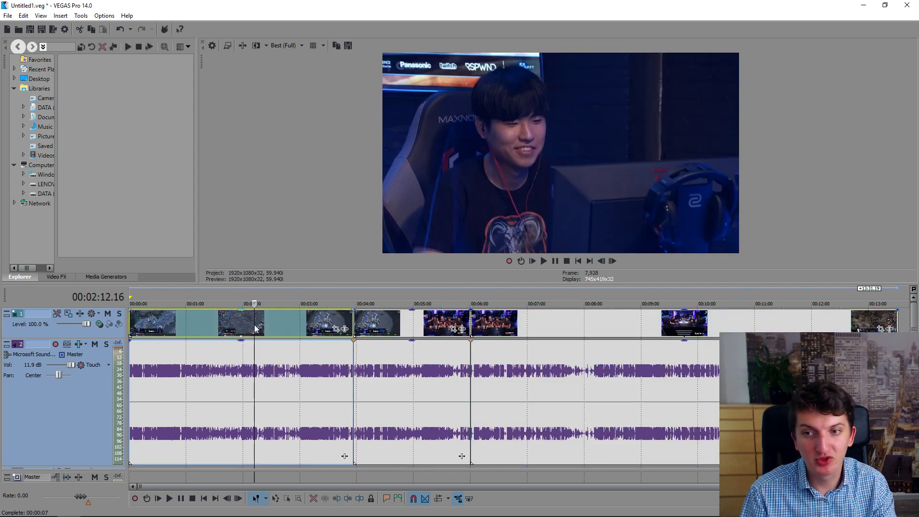
# Step: Select the event from about 02:12 and shift the later events right to leave a gap
pyautogui.click(256, 383)
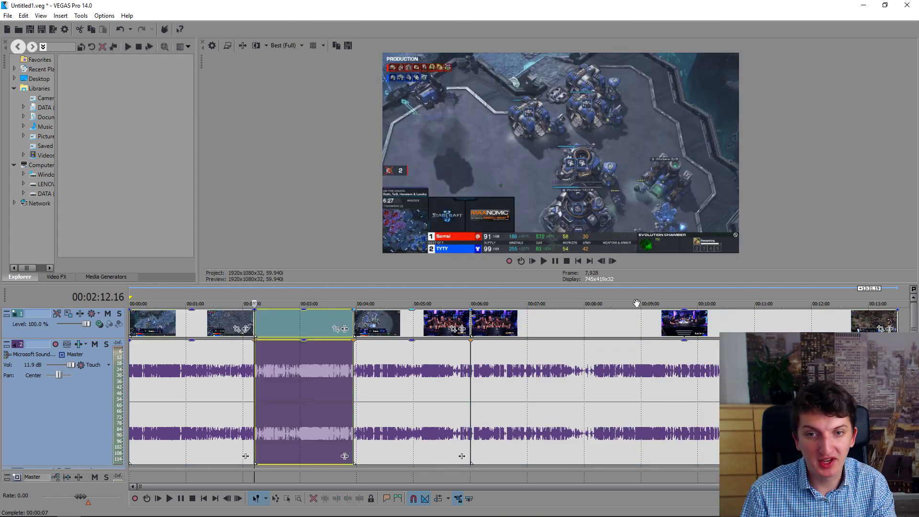
pyautogui.moveTo(476, 335)
pyautogui.mouseDown()
pyautogui.moveTo(613, 335)
pyautogui.moveTo(364, 335)
pyautogui.moveTo(541, 338)
pyautogui.moveTo(452, 336)
pyautogui.moveTo(462, 336)
pyautogui.mouseUp()
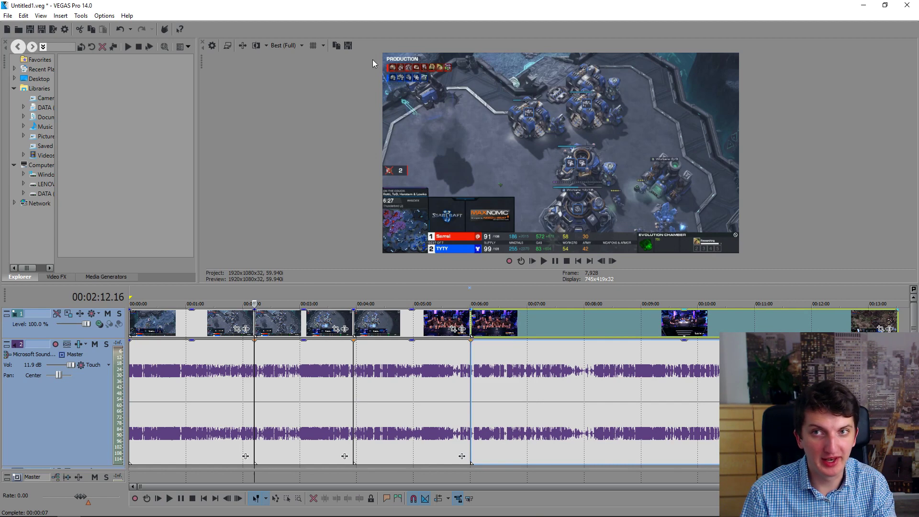
pyautogui.click(284, 46)
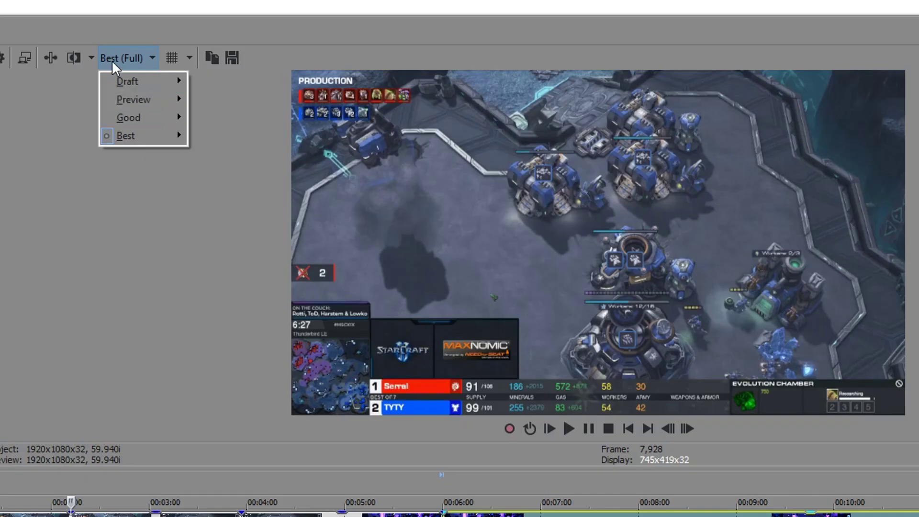
# Step: Set preview quality to Preview (Half) and play the footage from 08:00
pyautogui.moveTo(143, 86)
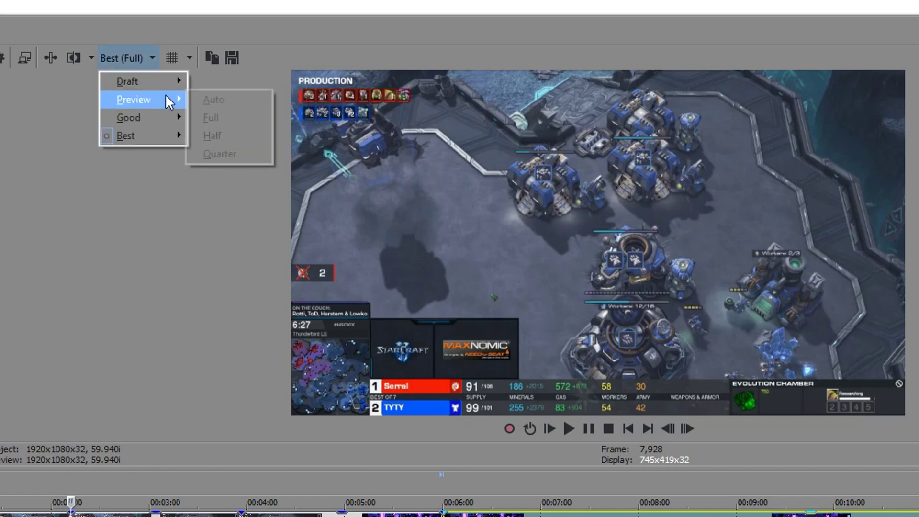
pyautogui.click(220, 138)
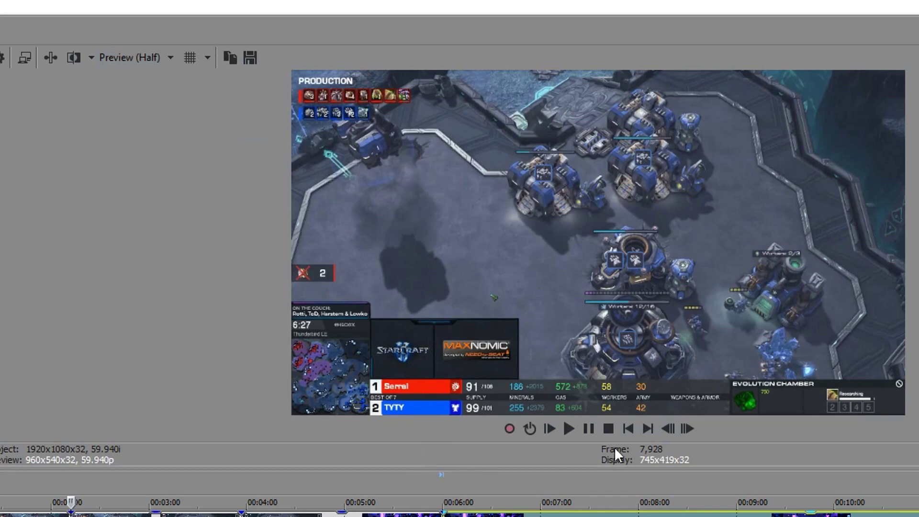
pyautogui.click(644, 502)
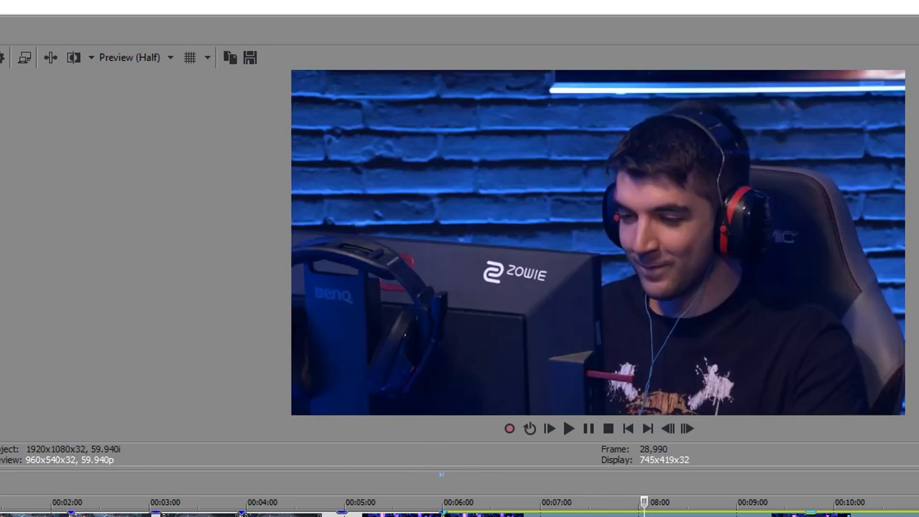
pyautogui.press('space')
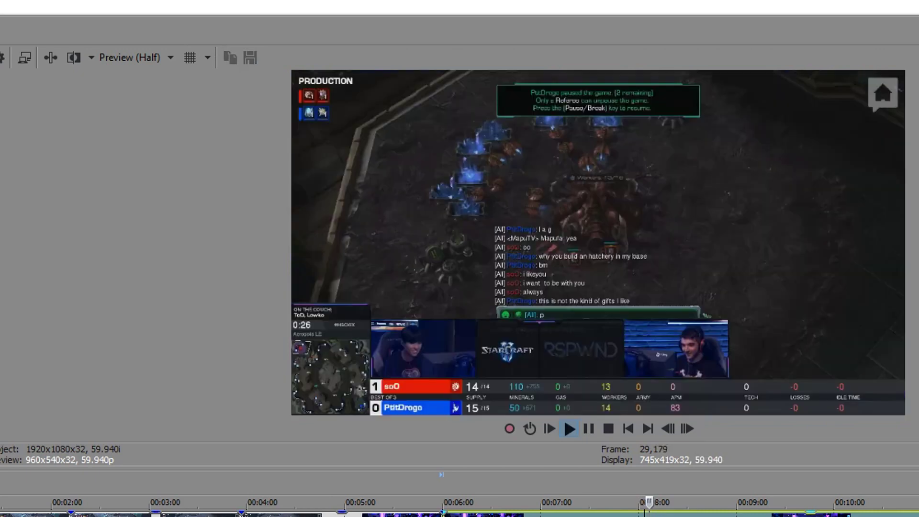
pyautogui.press('space')
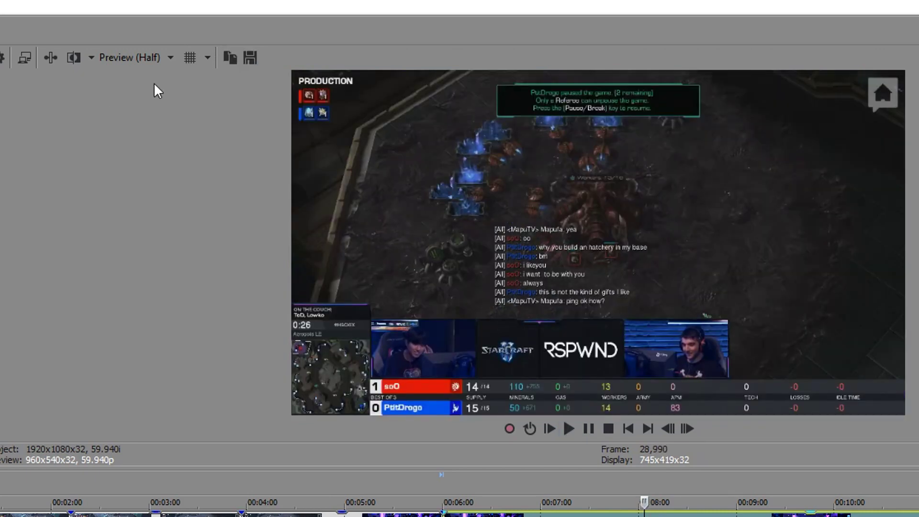
pyautogui.press('space')
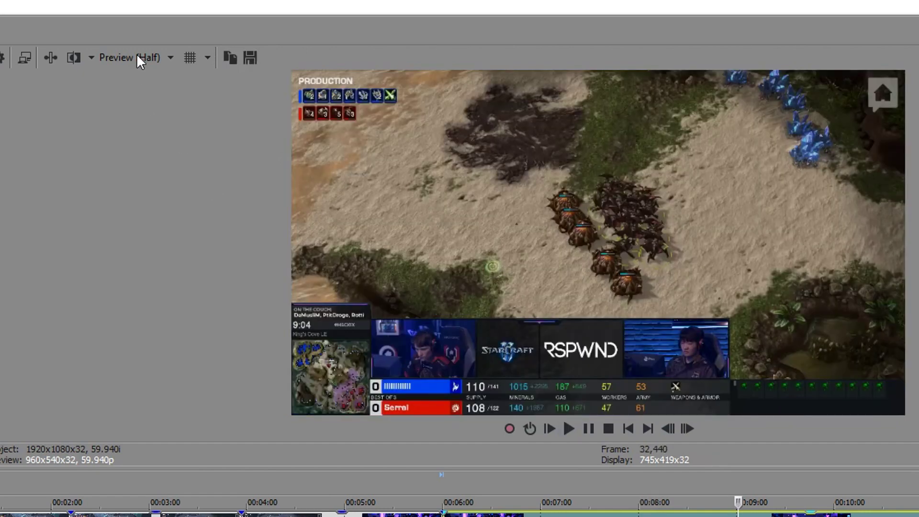
# Step: Switch preview quality to Draft (Half), resize the preview area, and jump to 00:04:00
pyautogui.click(140, 57)
pyautogui.moveTo(150, 83)
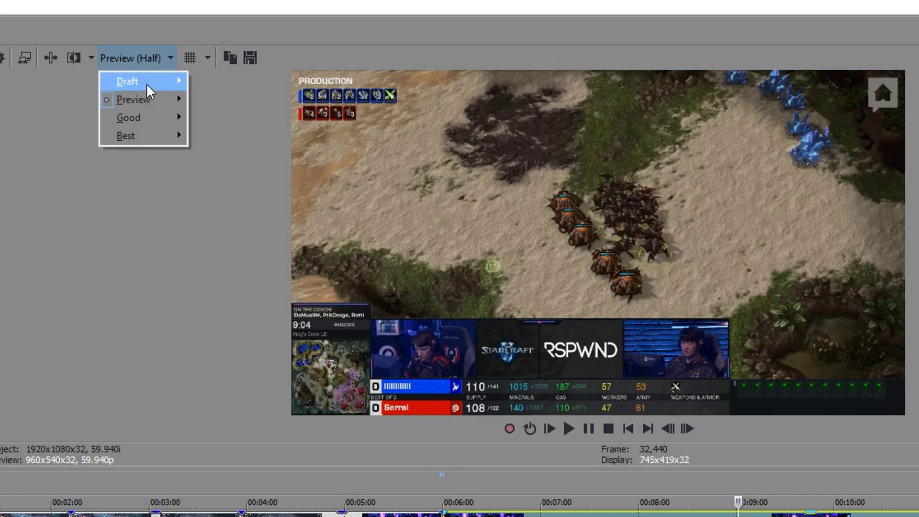
pyautogui.click(222, 119)
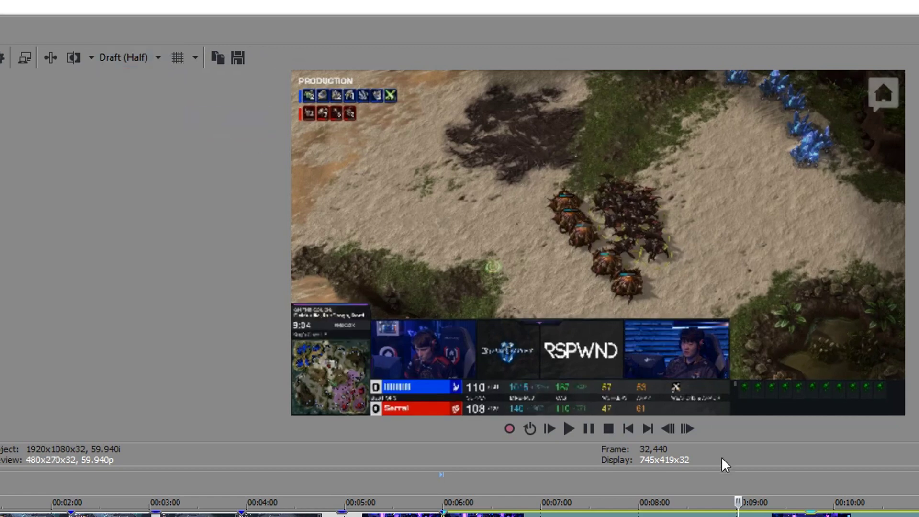
pyautogui.moveTo(6, 359); pyautogui.dragTo(0, 359)
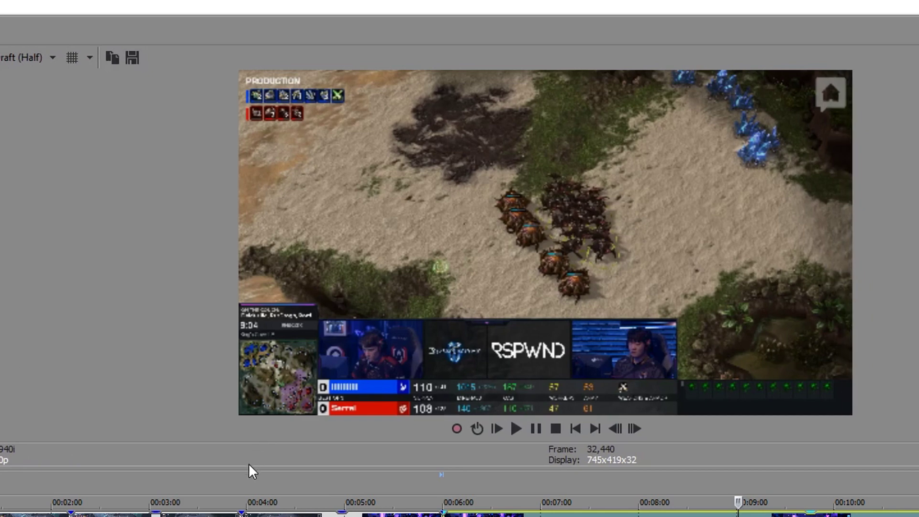
pyautogui.click(253, 478)
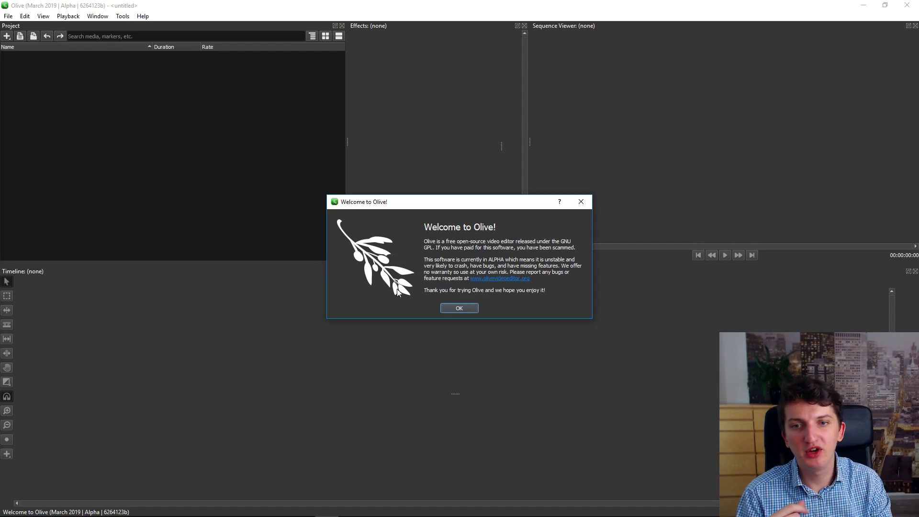
# Step: Dismiss Olive's welcome message and drag HomeStoryCup 19 Best Moments.mp4 onto the timeline
pyautogui.click(459, 308)
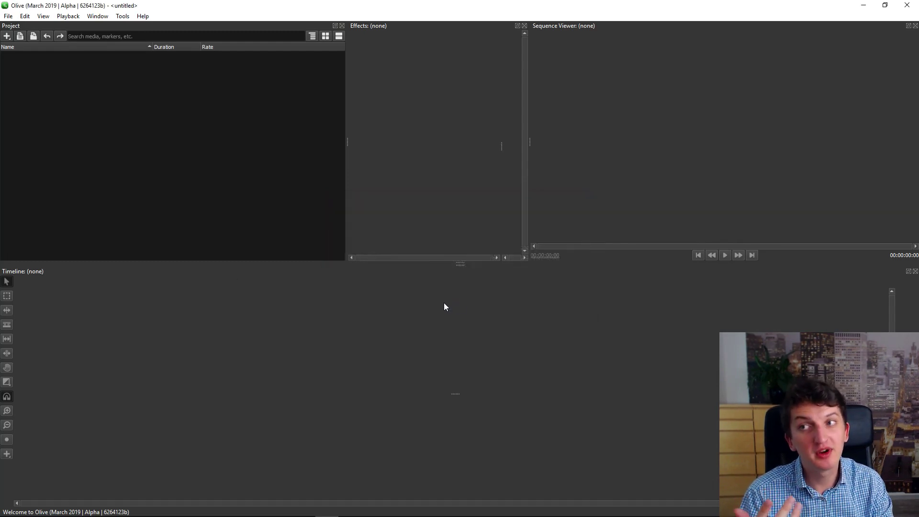
pyautogui.doubleClick(350, 4)
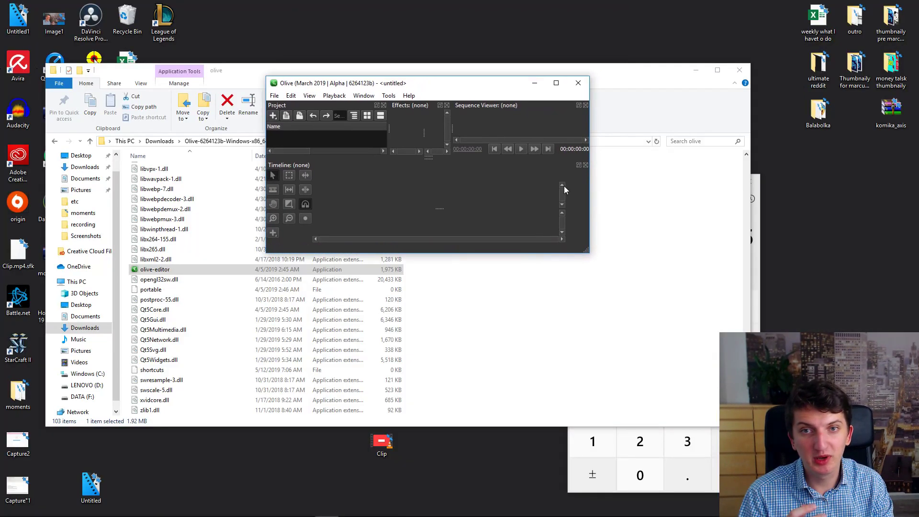
pyautogui.moveTo(588, 251); pyautogui.dragTo(784, 484)
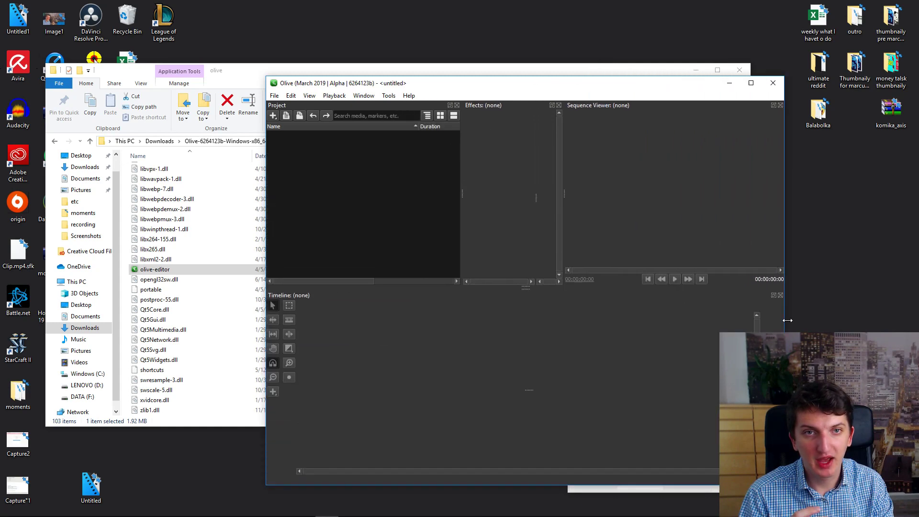
pyautogui.click(696, 72)
pyautogui.moveTo(123, 360); pyautogui.dragTo(409, 377)
# Step: Maximize Olive, widen the viewer panel, and move the playhead to 00:00:10:23
pyautogui.click(751, 83)
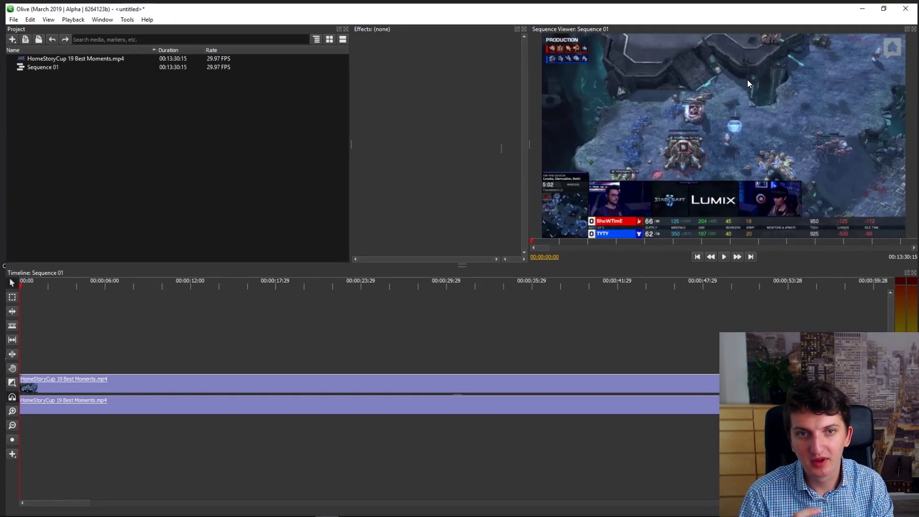
pyautogui.moveTo(526, 123); pyautogui.dragTo(253, 129)
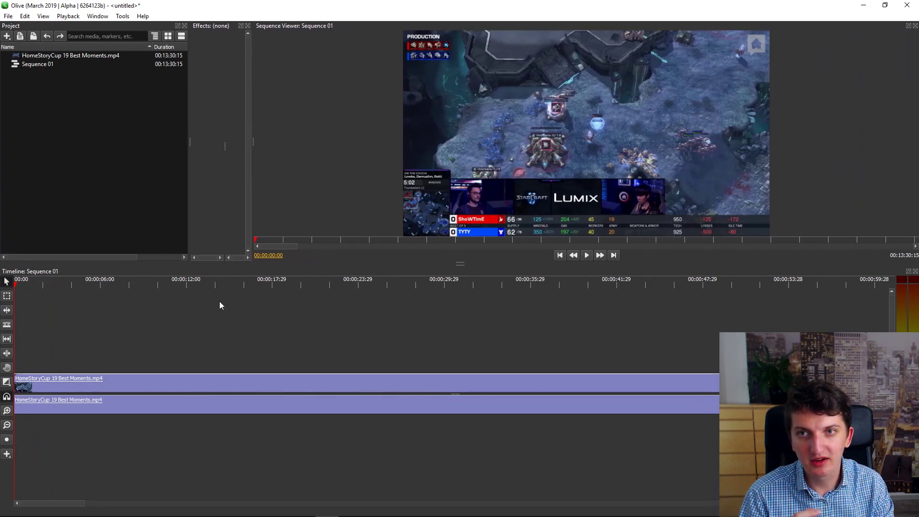
pyautogui.click(81, 285)
pyautogui.click(168, 286)
# Step: Drag the clip's Volume to -∞ dB, then play the sequence from about 30 and 34 seconds
pyautogui.click(42, 399)
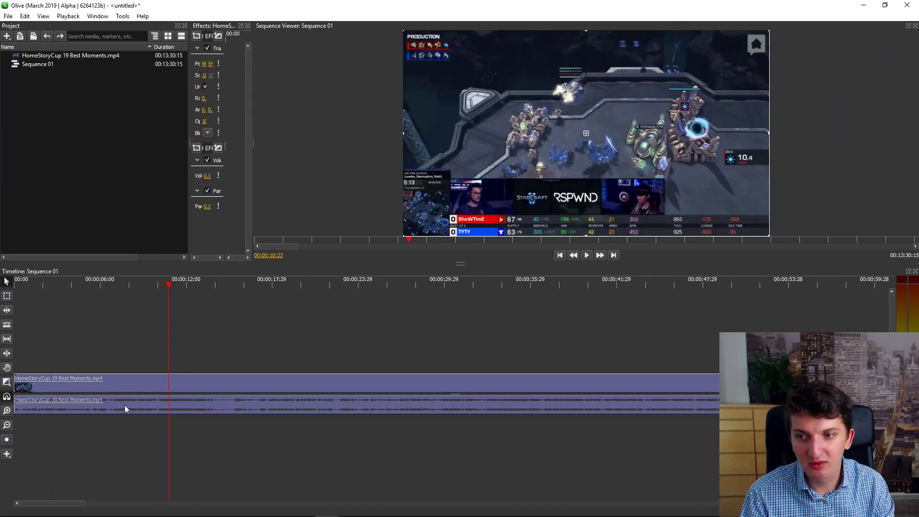
pyautogui.moveTo(219, 177); pyautogui.dragTo(191, 176)
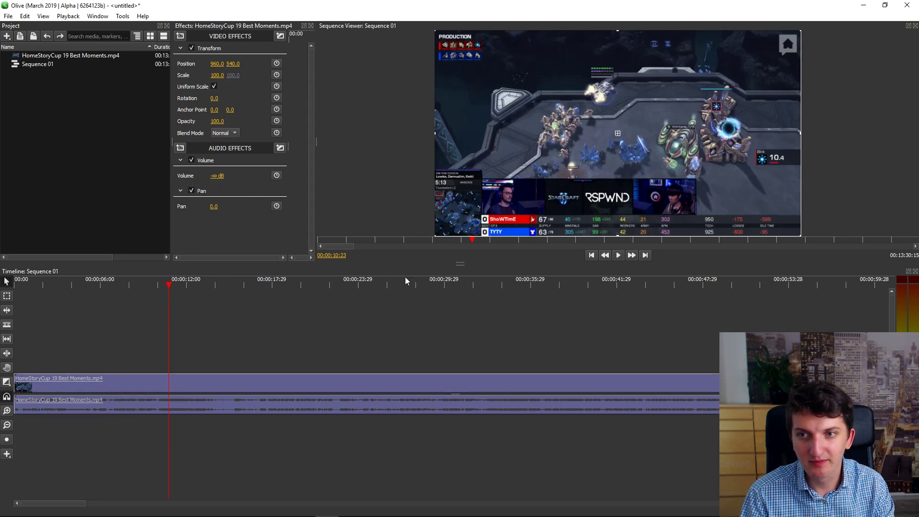
pyautogui.press('space')
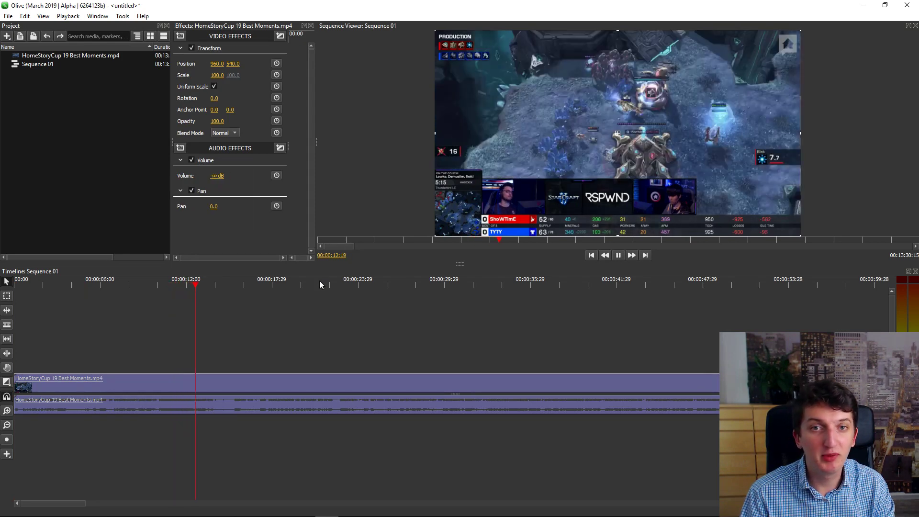
pyautogui.moveTo(319, 281); pyautogui.dragTo(454, 292)
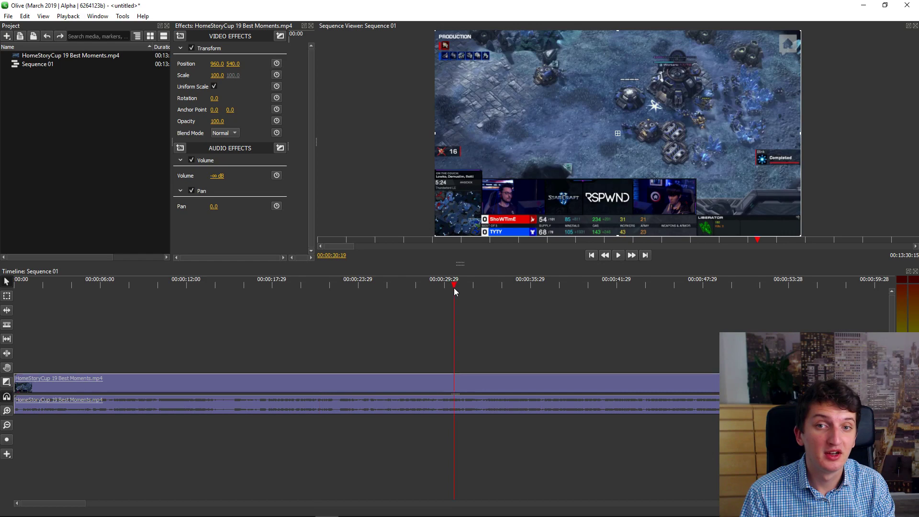
pyautogui.click(510, 282)
pyautogui.press('space')
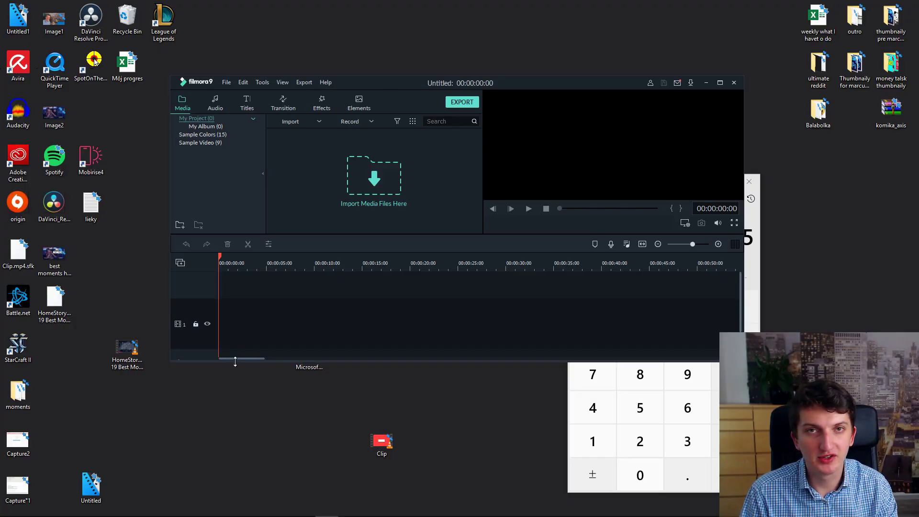
# Step: Add the HomeStoryCup video to Filmora9's timeline and maximize the window
pyautogui.moveTo(235, 361); pyautogui.dragTo(235, 478)
pyautogui.moveTo(127, 350); pyautogui.dragTo(240, 391)
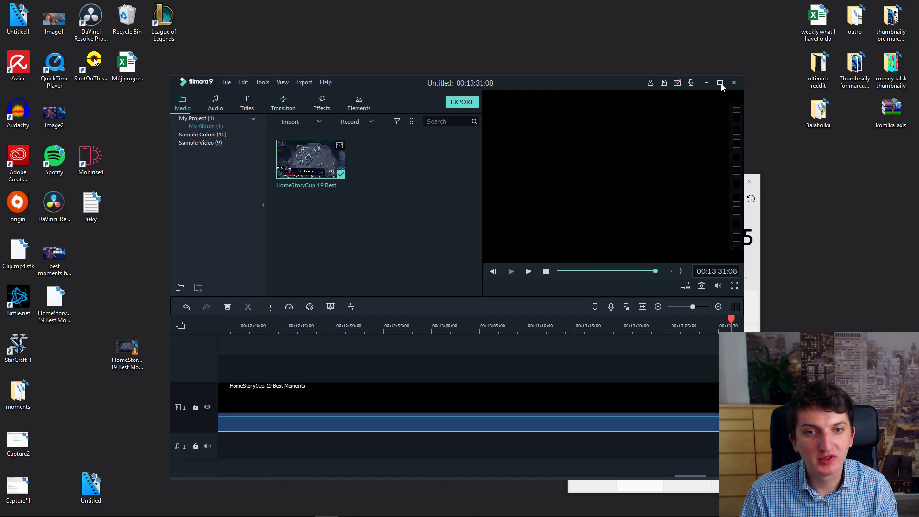
pyautogui.click(721, 83)
# Step: Scrub through the clip between 00:12:48 and 00:13:25
pyautogui.click(163, 311)
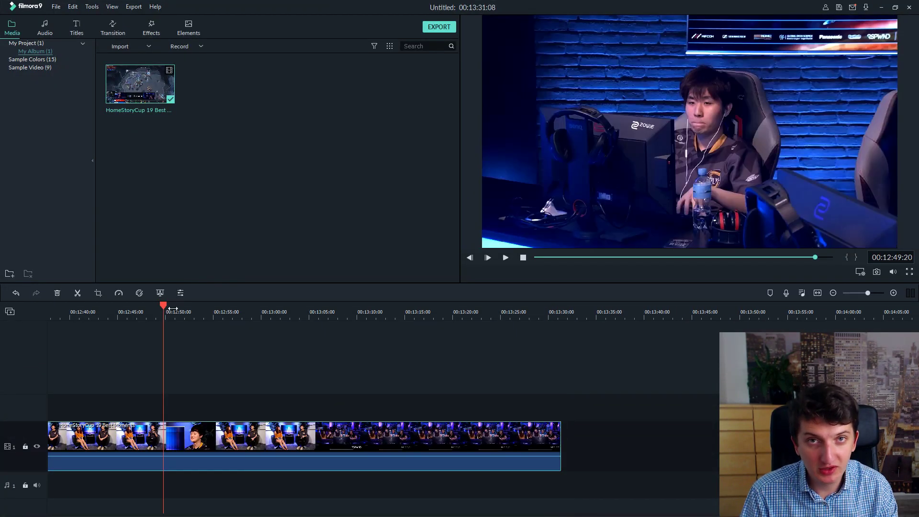
pyautogui.click(276, 306)
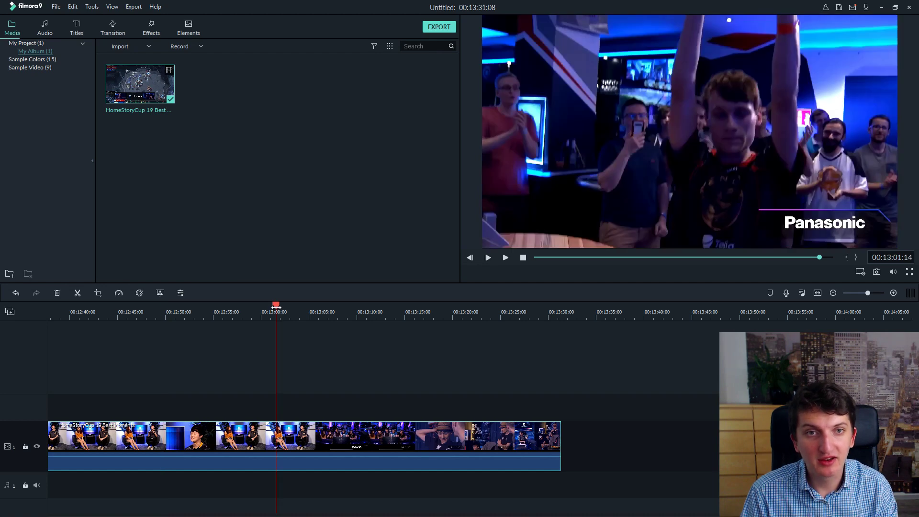
pyautogui.moveTo(276, 307); pyautogui.dragTo(392, 310)
pyautogui.click(449, 311)
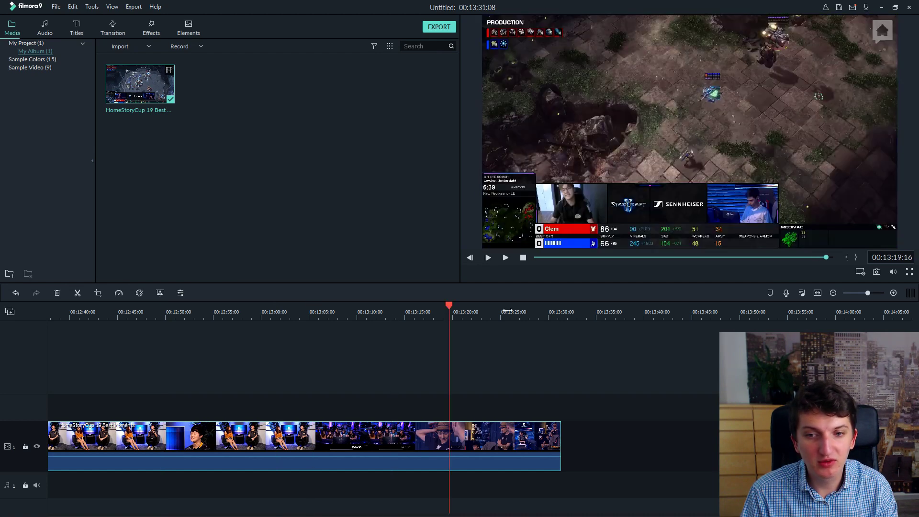
pyautogui.click(506, 311)
pyautogui.click(226, 305)
pyautogui.click(152, 305)
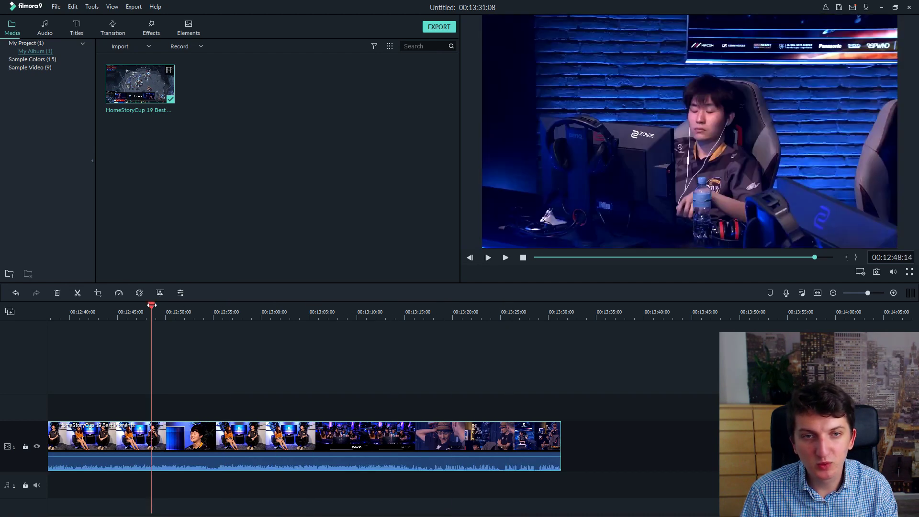
# Step: Split the highlight clip at about 00:12:54, with the transitions library showing
pyautogui.click(102, 33)
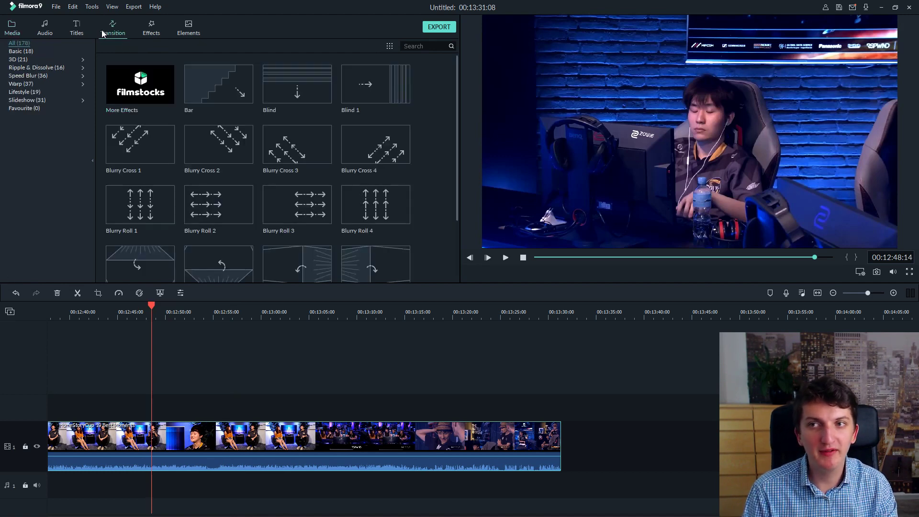
pyautogui.scroll(-8, 329, 156)
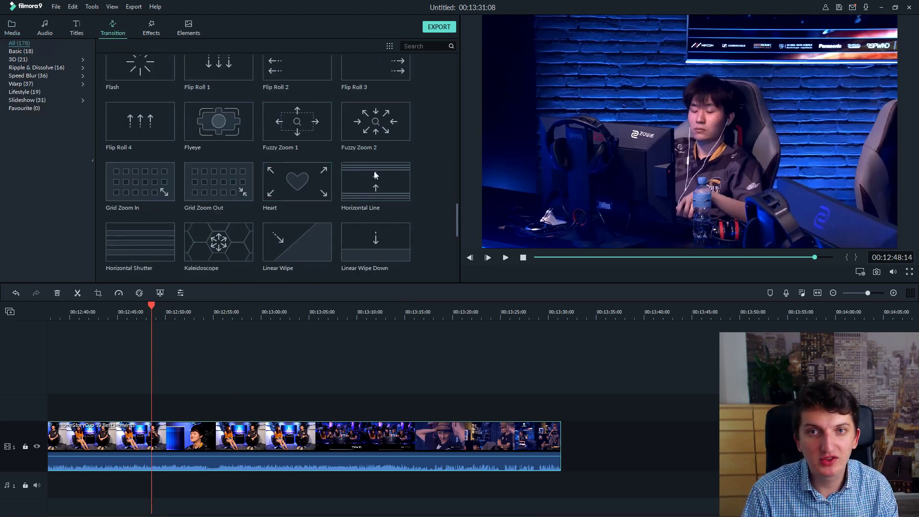
pyautogui.scroll(-15, 242, 203)
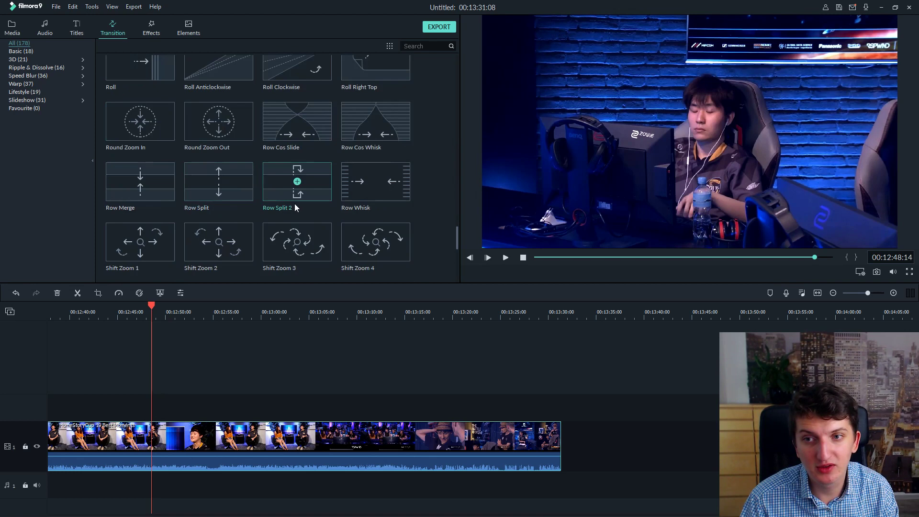
pyautogui.scroll(3, 294, 204)
pyautogui.click(207, 371)
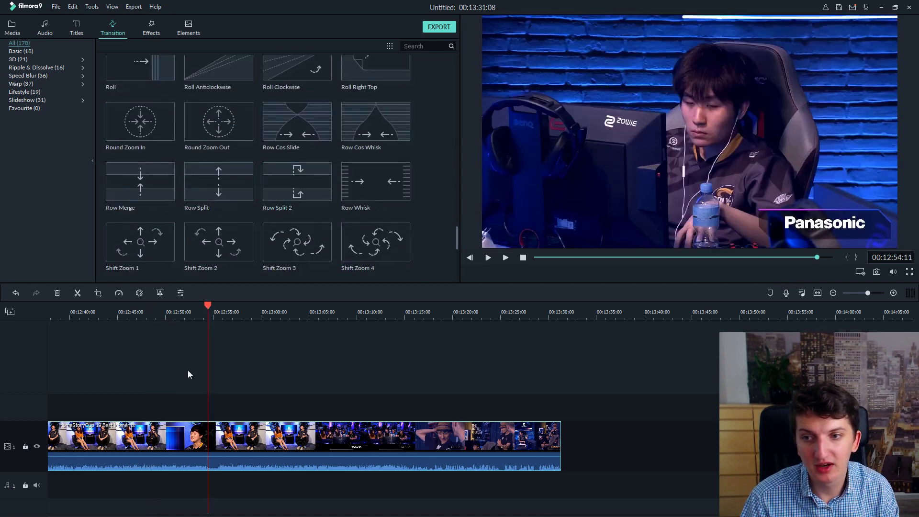
pyautogui.click(80, 295)
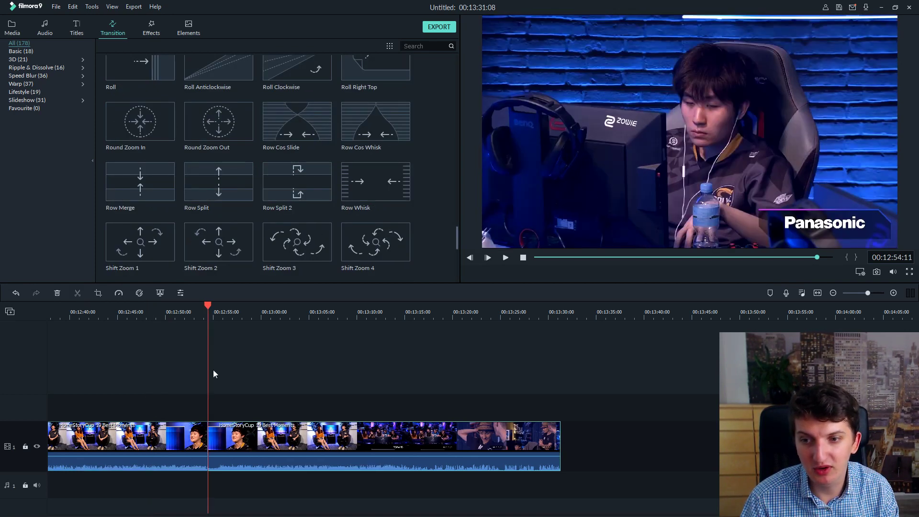
pyautogui.click(216, 395)
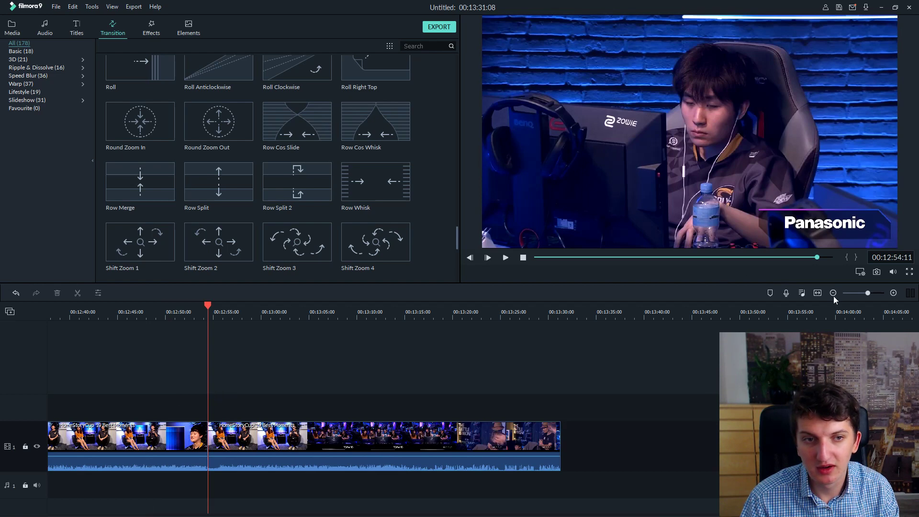
# Step: Place the Orb 4 transition on the join between the two parts and play it back
pyautogui.moveTo(867, 295); pyautogui.dragTo(873, 295)
pyautogui.moveTo(276, 437); pyautogui.dragTo(290, 436)
pyautogui.scroll(9, 308, 223)
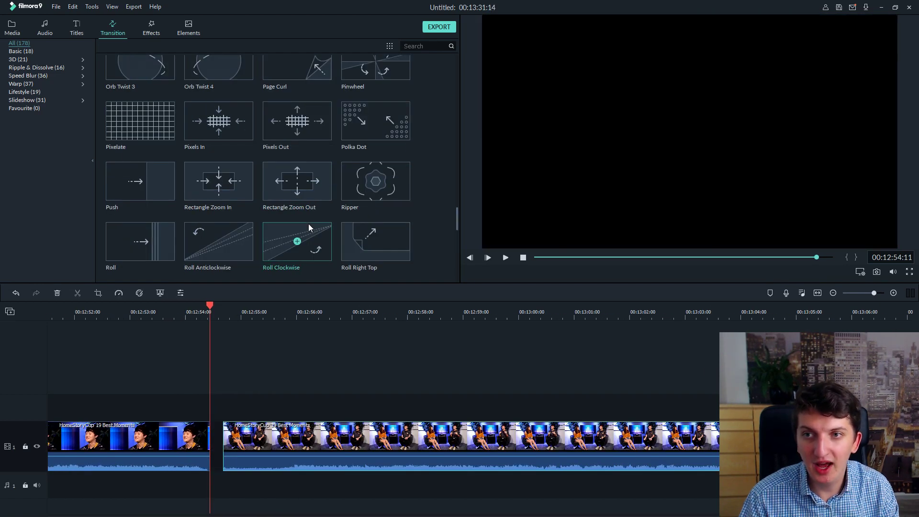
pyautogui.scroll(-3, 312, 225)
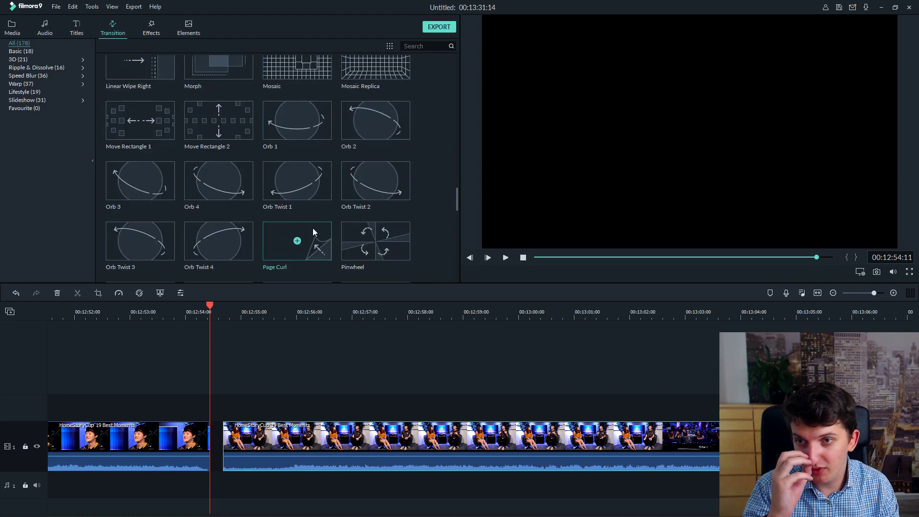
pyautogui.click(238, 191)
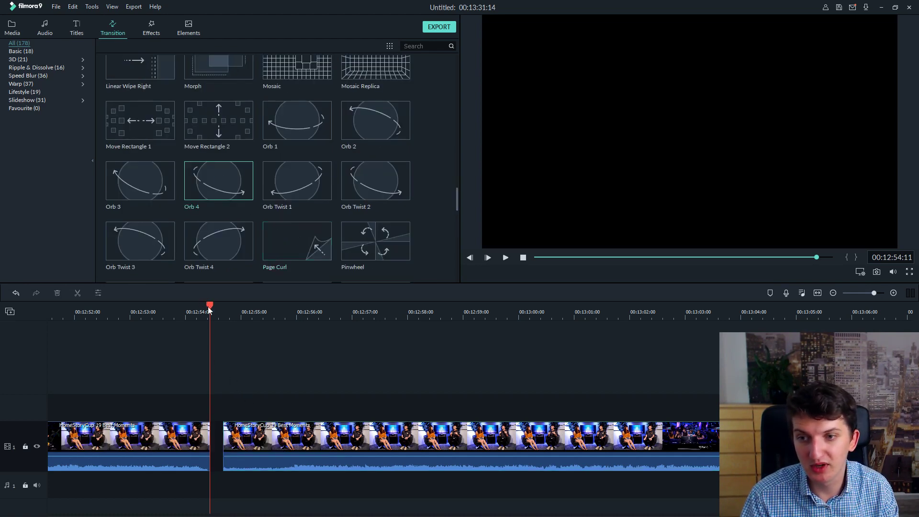
pyautogui.moveTo(269, 446); pyautogui.dragTo(257, 446)
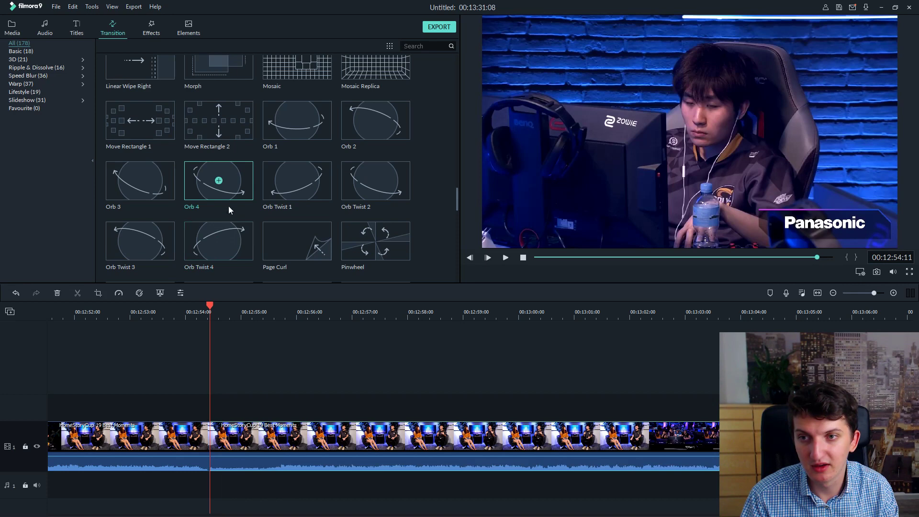
pyautogui.moveTo(228, 206); pyautogui.dragTo(214, 447)
pyautogui.moveTo(159, 314); pyautogui.dragTo(144, 314)
pyautogui.press('space')
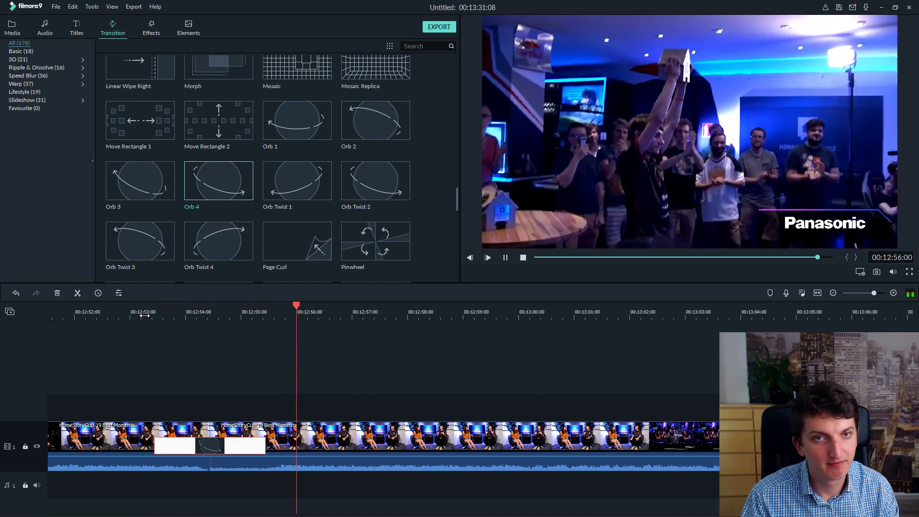
# Step: Replay the edit with the post-cut clip selected, then seek the preview back to about 00:09:11
pyautogui.press('space')
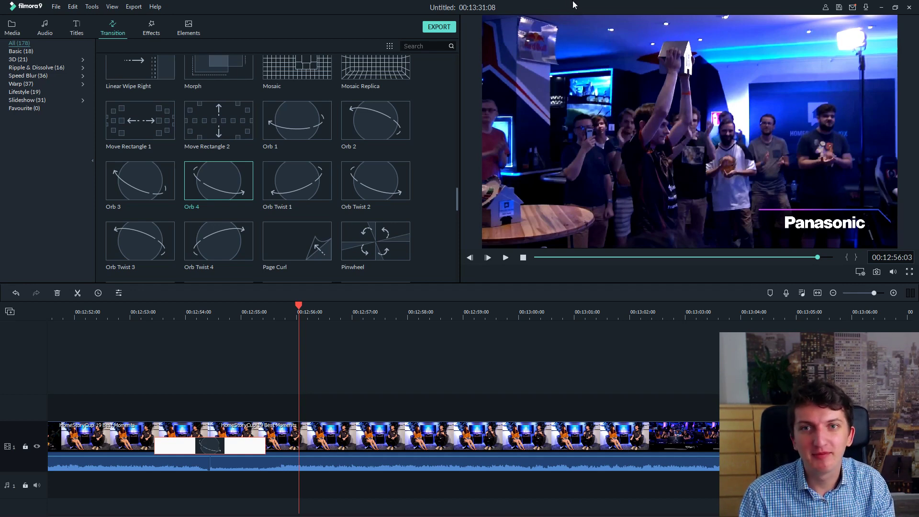
pyautogui.click(316, 458)
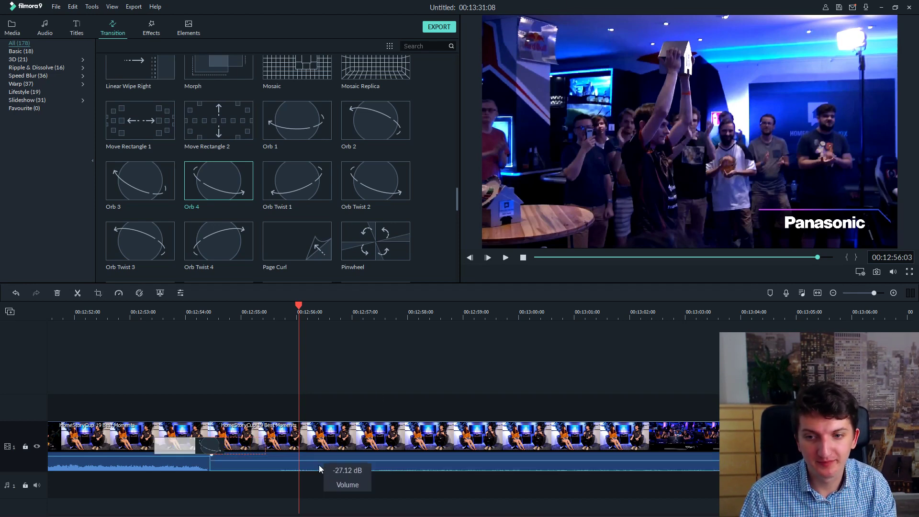
pyautogui.press('space')
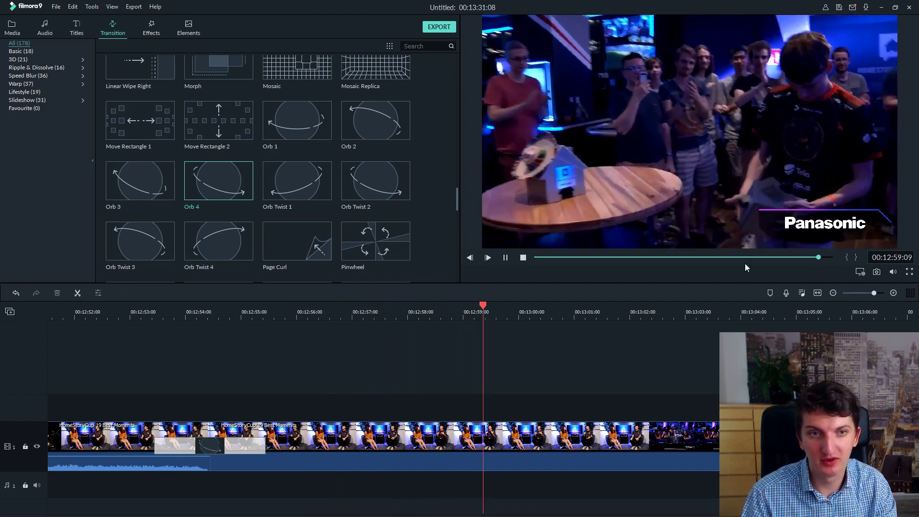
pyautogui.click(772, 257)
pyautogui.moveTo(718, 258); pyautogui.dragTo(735, 257)
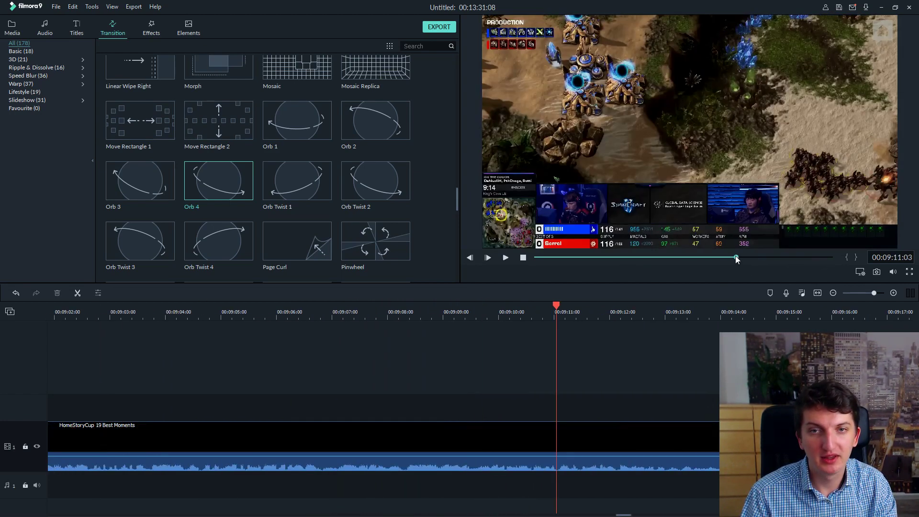